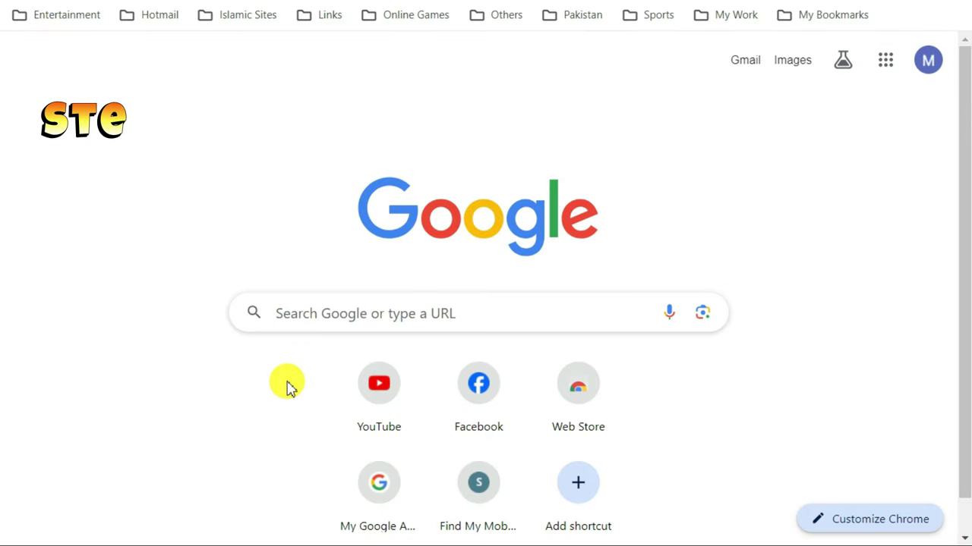
# Step: Click into the Google search box on Chrome's new tab page to begin a query
pyautogui.click(339, 312)
# Step: Search Google for 'seaart ai' and open the SeaArt AI: Free AI Art Generator result
pyautogui.click(319, 357)
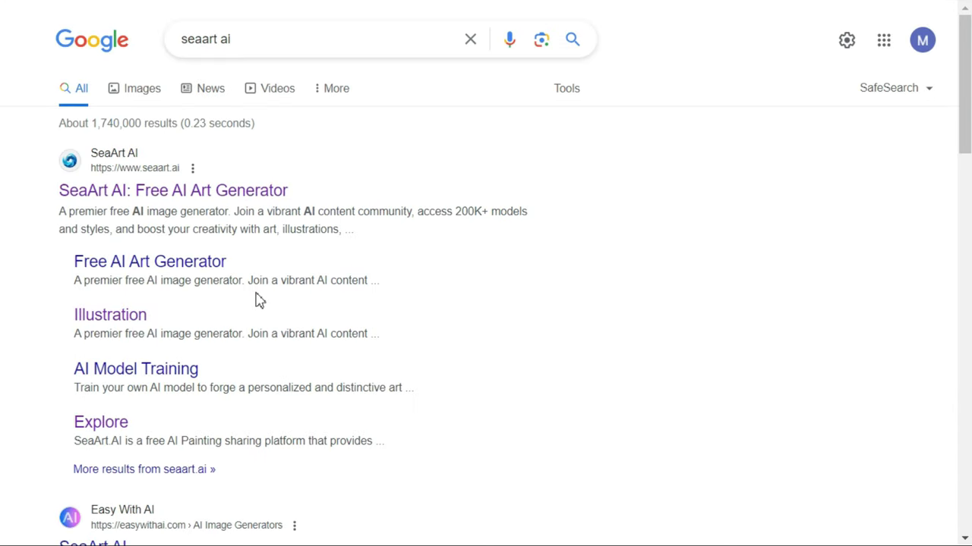
pyautogui.click(160, 194)
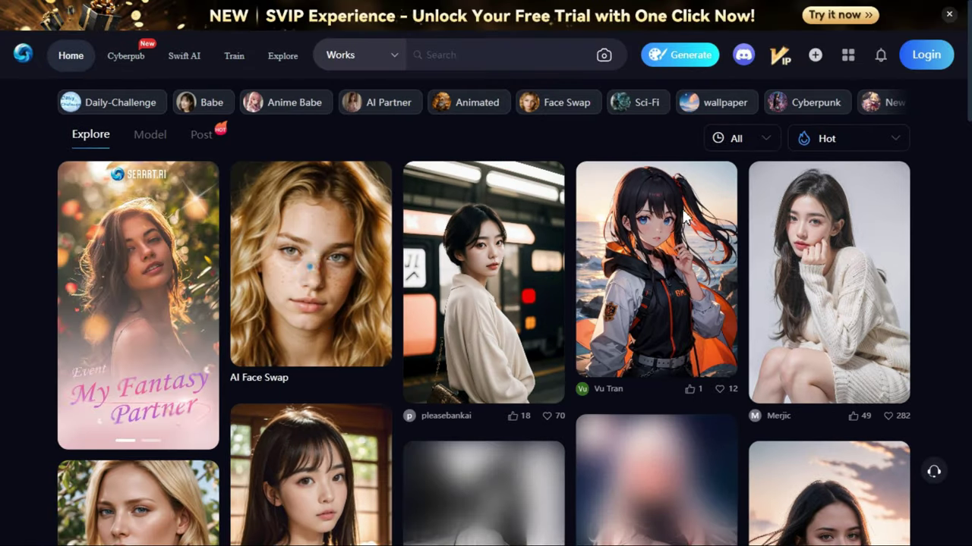
# Step: Log in to SeaArt AI with a Discord account from the Login/Register dialog
pyautogui.click(932, 64)
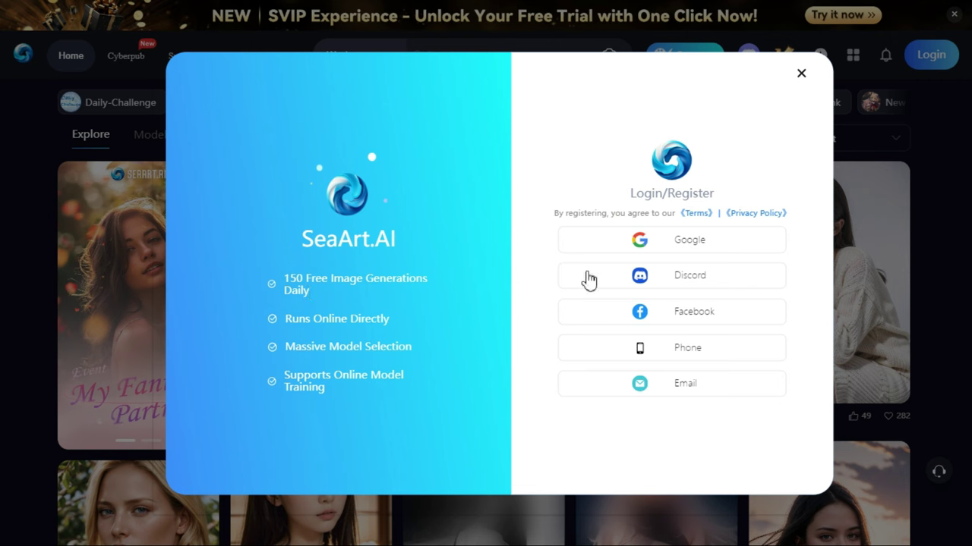
pyautogui.click(694, 279)
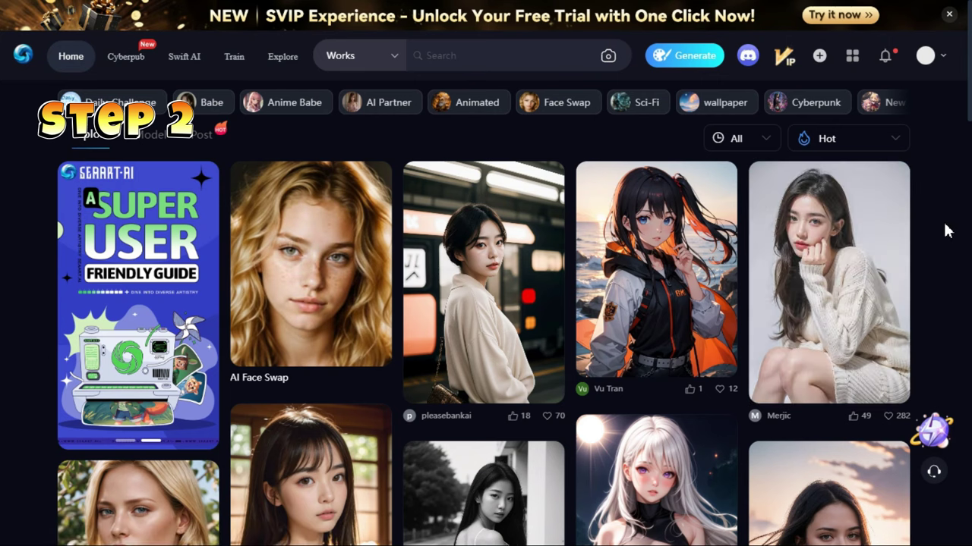
# Step: Scroll the home feed, reveal the remaining category chips, and go to the Explore gallery
pyautogui.scroll(-8, 947, 230)
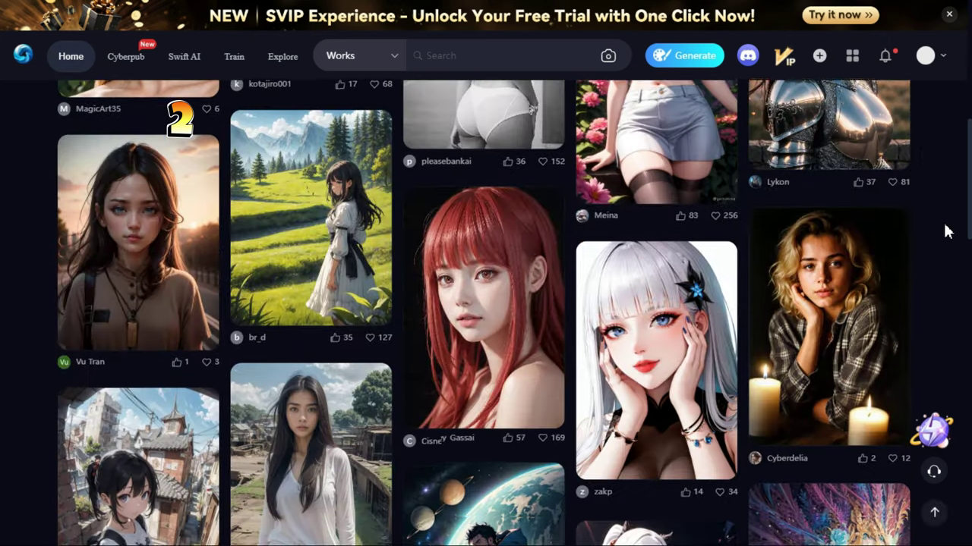
pyautogui.scroll(-5, 947, 230)
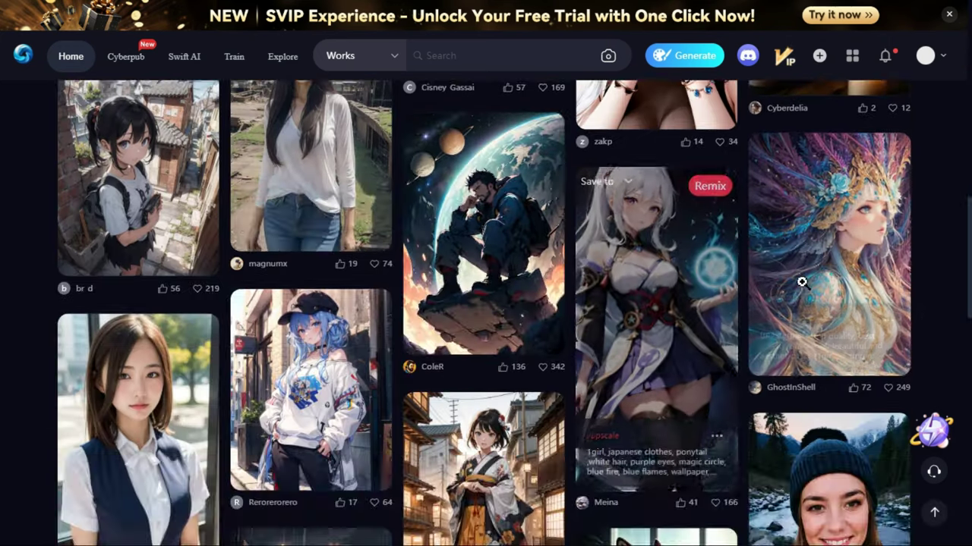
pyautogui.scroll(13, 748, 296)
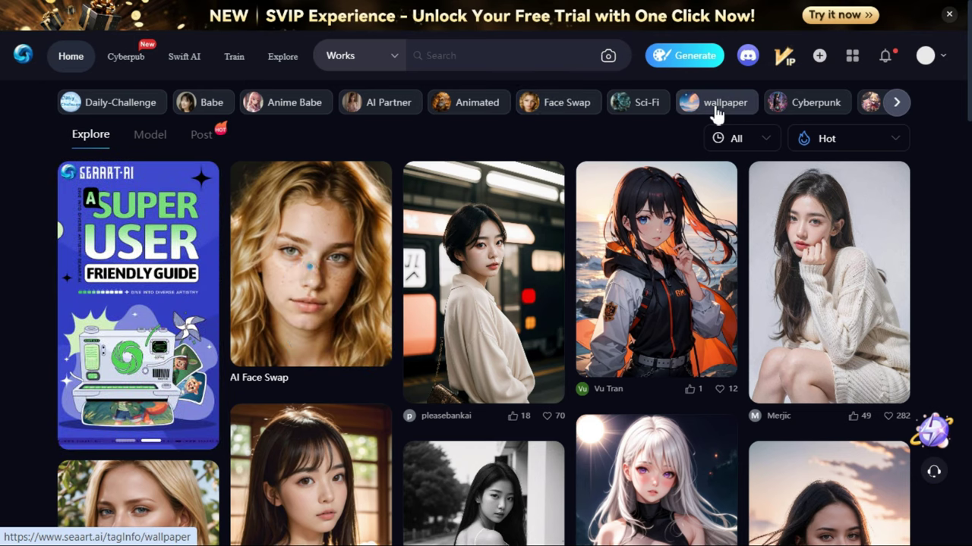
pyautogui.click(896, 102)
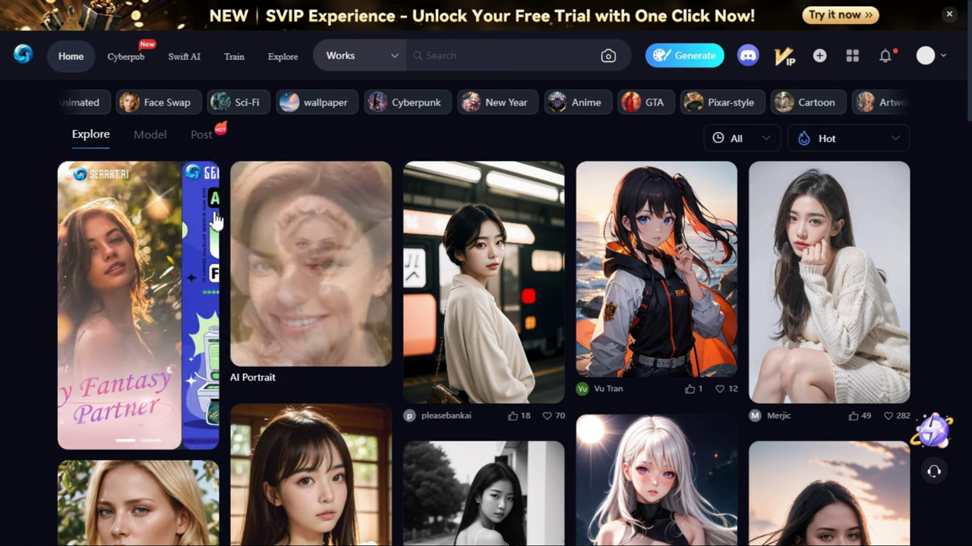
pyautogui.click(283, 58)
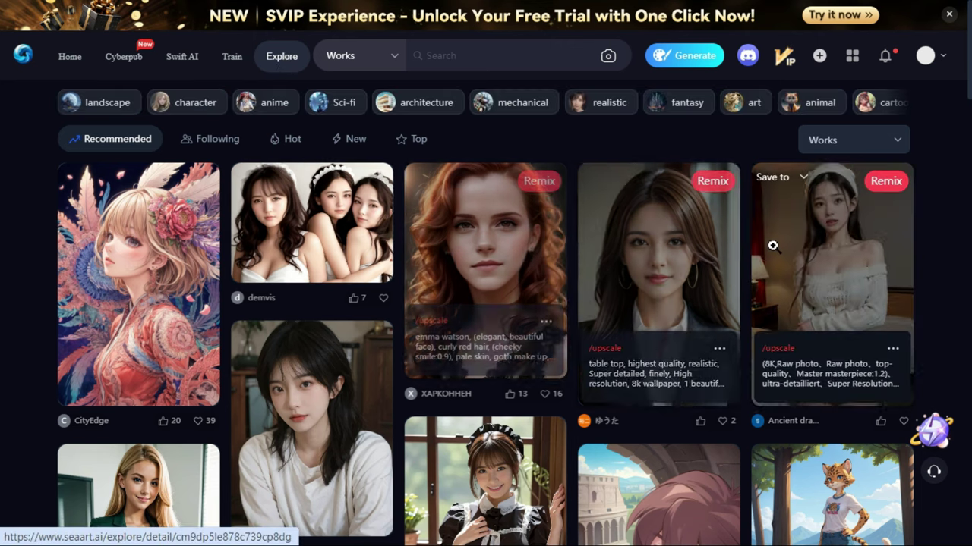
pyautogui.scroll(-2, 947, 233)
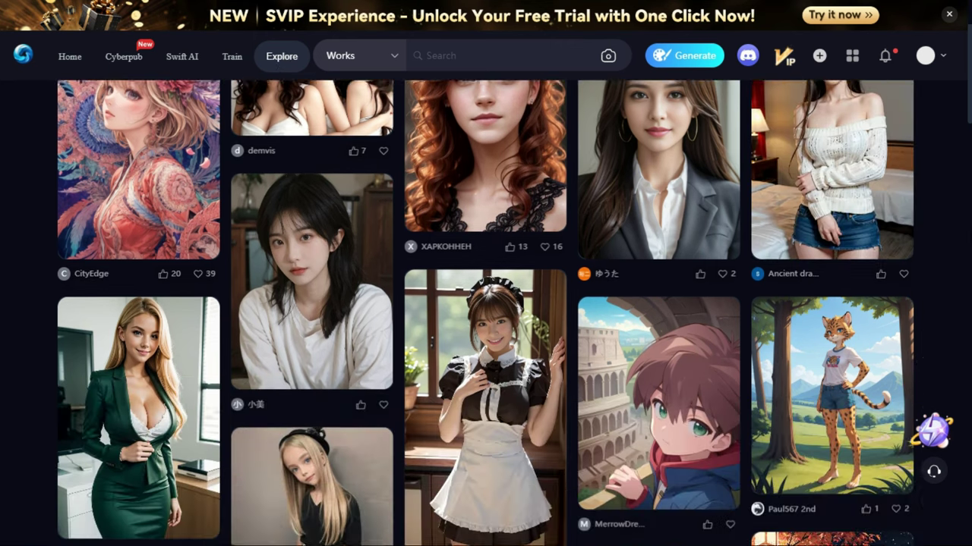
pyautogui.scroll(-5, 486, 311)
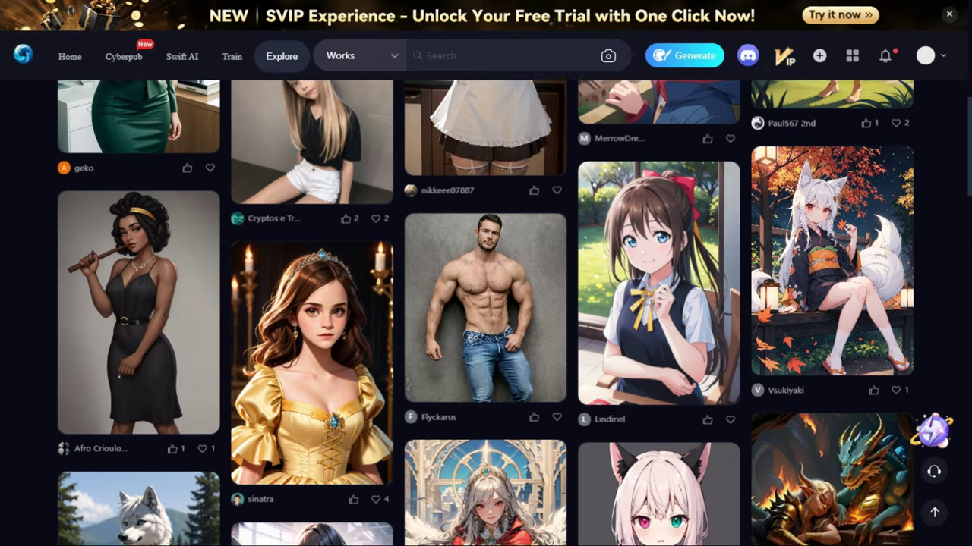
pyautogui.scroll(-5, 967, 241)
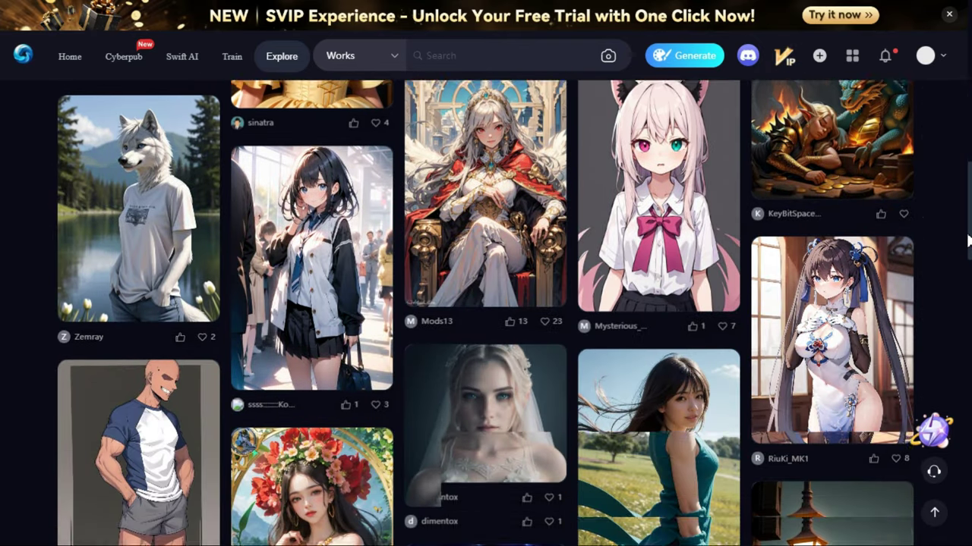
pyautogui.scroll(-1, 967, 241)
pyautogui.scroll(10, 967, 242)
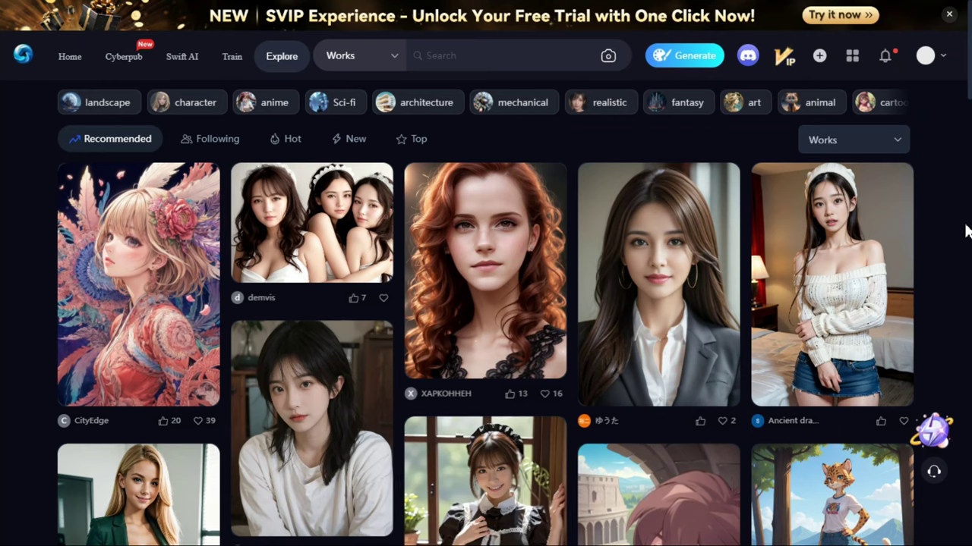
pyautogui.moveTo(674, 261)
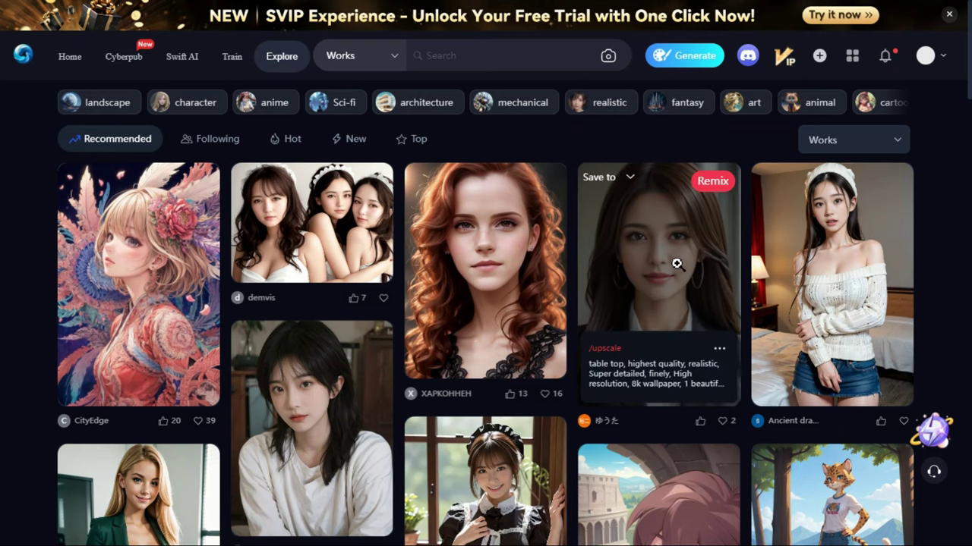
pyautogui.scroll(-1, 675, 261)
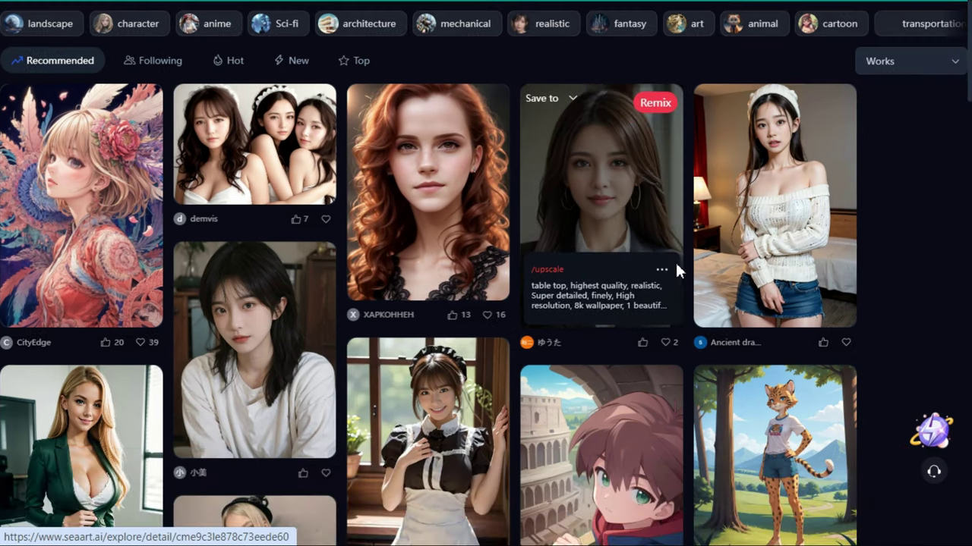
pyautogui.click(675, 262)
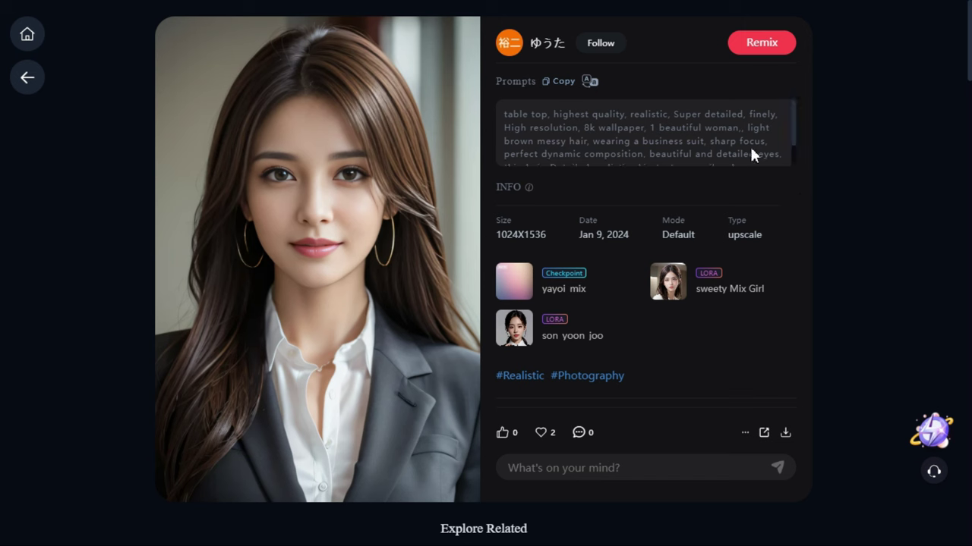
pyautogui.scroll(-1, 754, 145)
pyautogui.scroll(1, 754, 145)
pyautogui.scroll(-1, 757, 283)
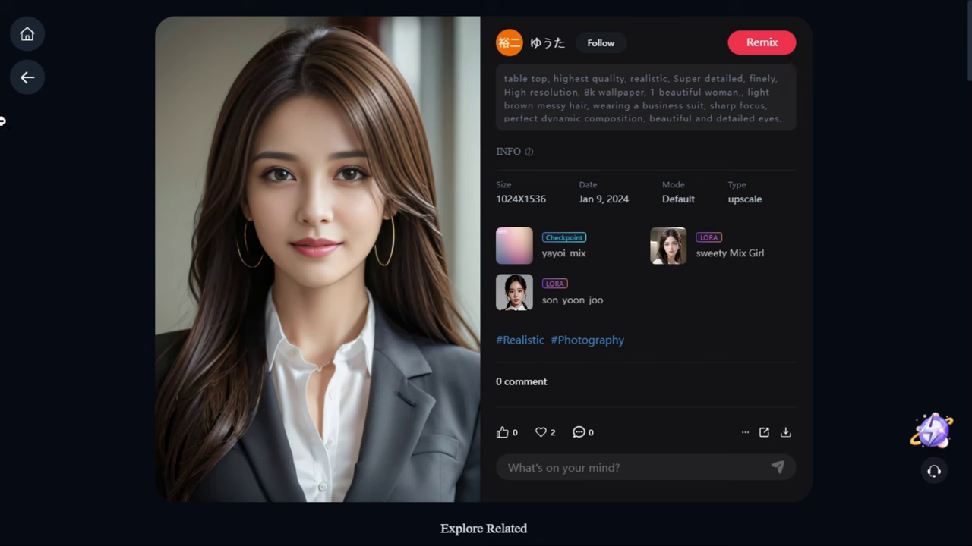
pyautogui.click(27, 79)
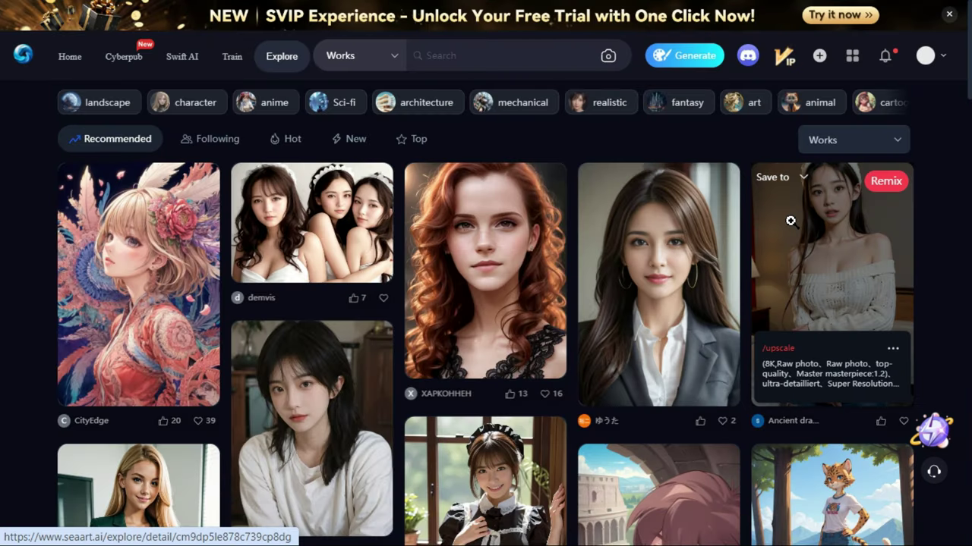
pyautogui.click(685, 58)
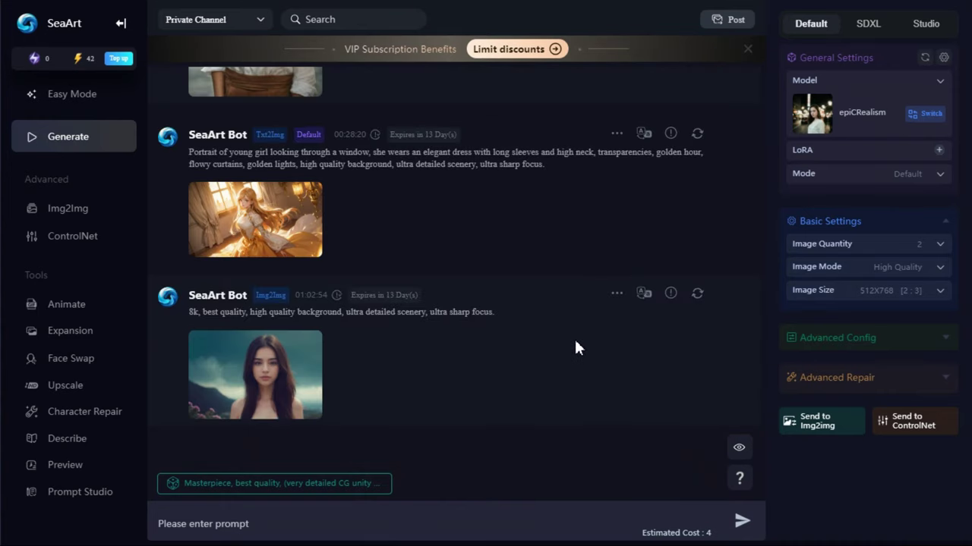
# Step: Preview the Easy Mode page from the sidebar, then return to the full Generate workspace
pyautogui.scroll(6, 575, 348)
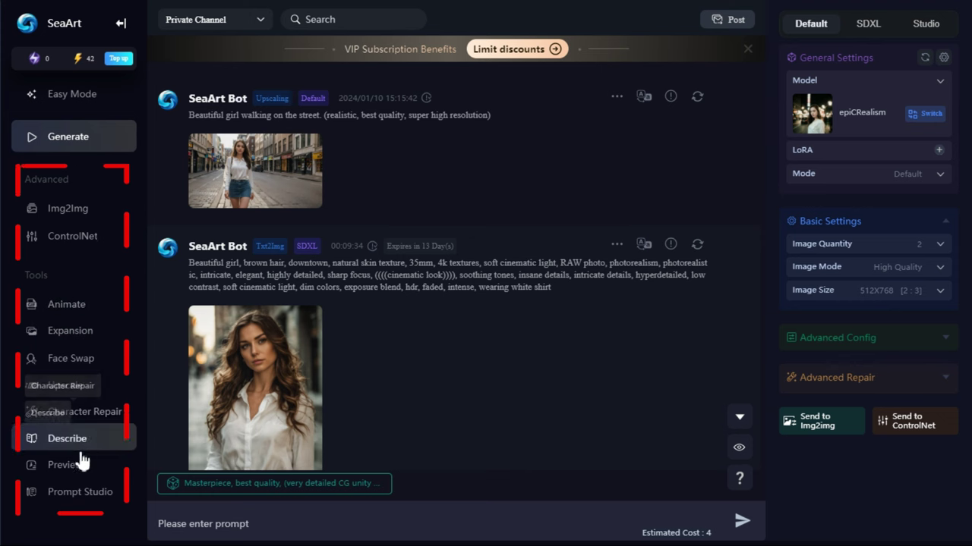
pyautogui.moveTo(304, 343)
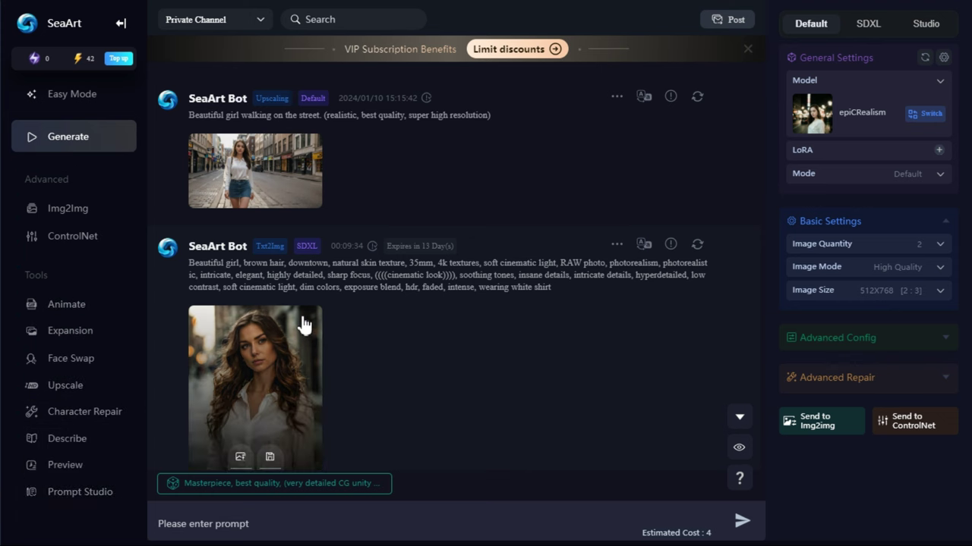
pyautogui.click(77, 102)
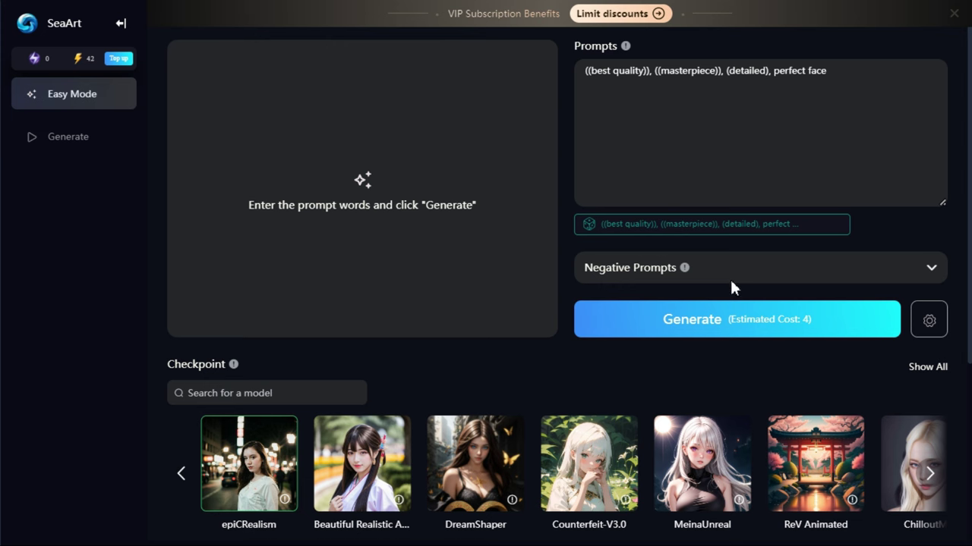
pyautogui.scroll(-3, 774, 450)
pyautogui.scroll(3, 768, 438)
pyautogui.click(53, 143)
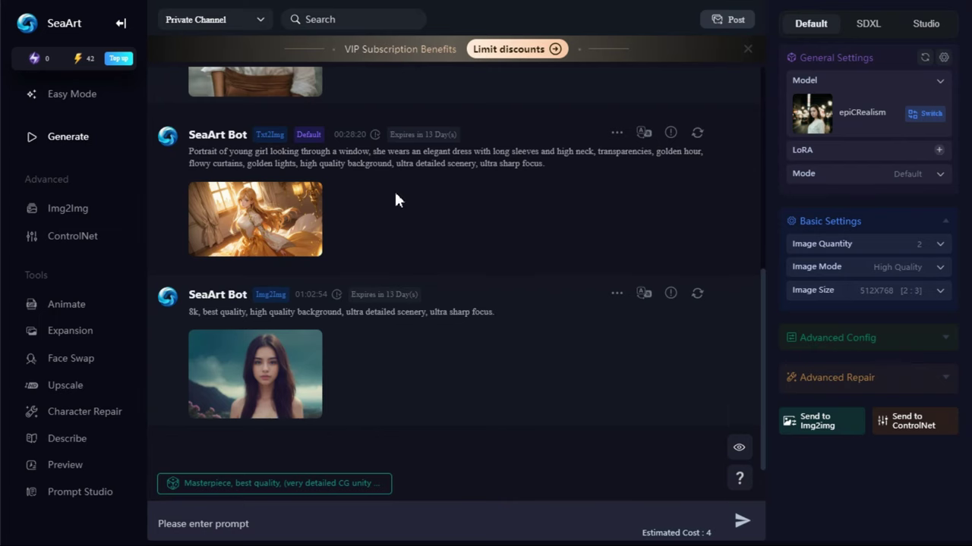
# Step: Paste the golden-hour young-girl window portrait prompt into the 'Please enter prompt' box
pyautogui.scroll(3, 565, 267)
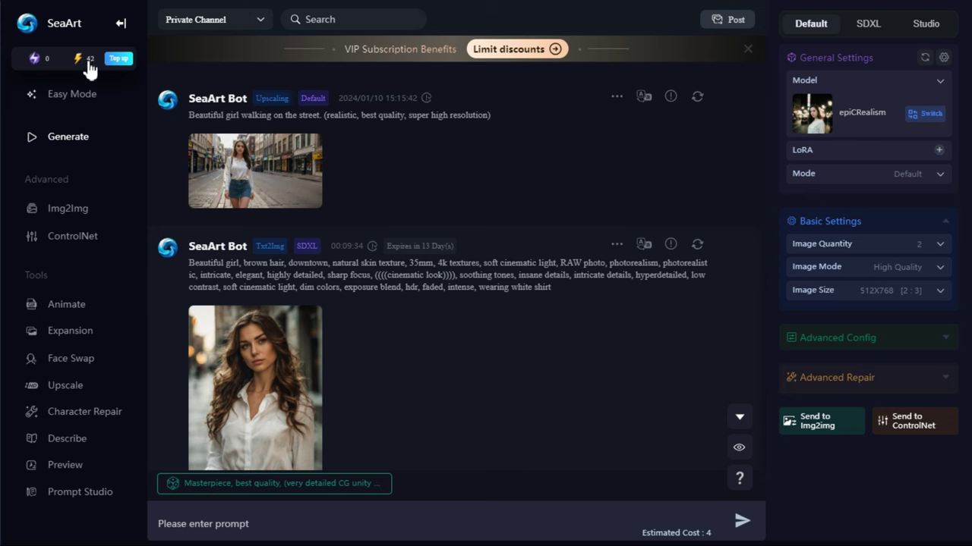
pyautogui.moveTo(90, 69)
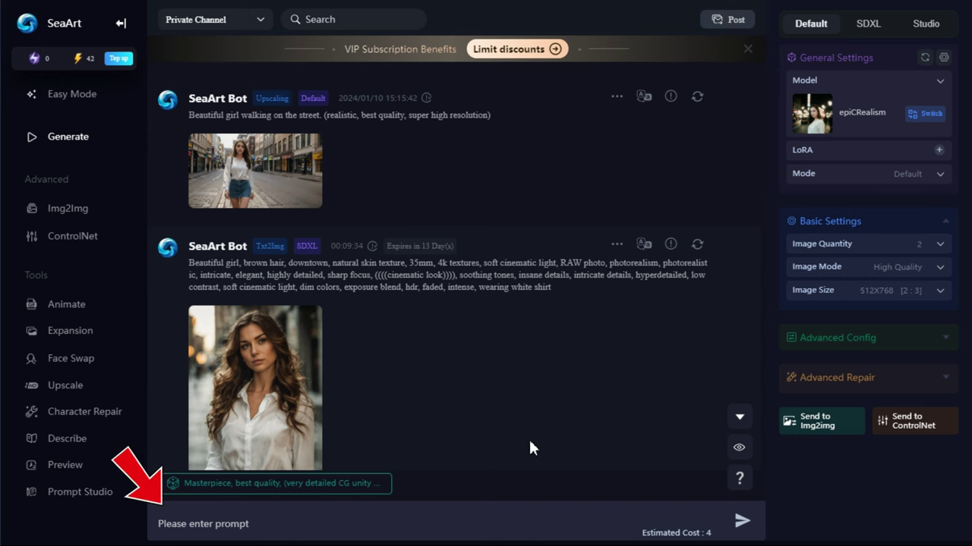
pyautogui.scroll(-8, 434, 392)
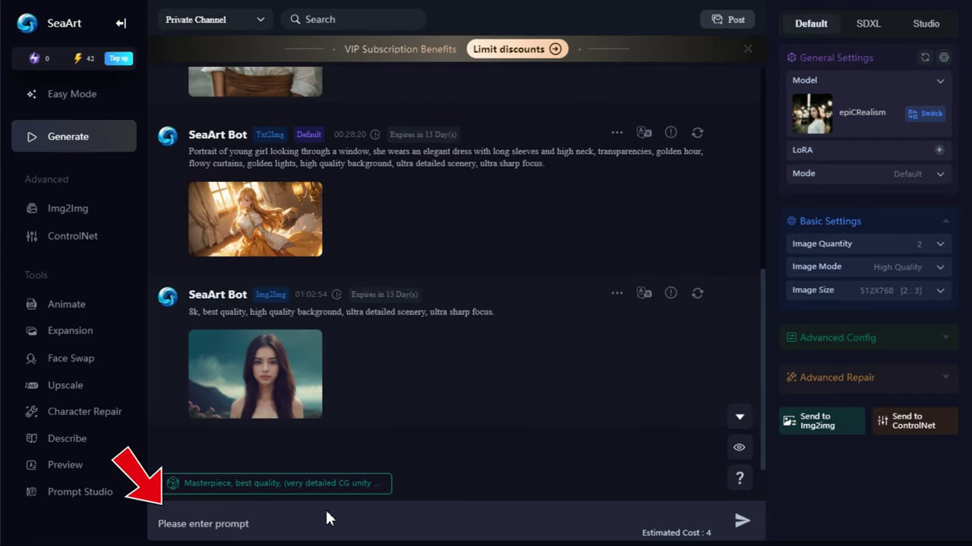
pyautogui.click(292, 523)
pyautogui.write('Portrait of young girl looking through a window, she wears an elegant dress with long sleeves and high neck, transparencies, golden hour, flowy curtains, golden lights, high quality background, ultra detailed scenery, ultra sharp focus.')
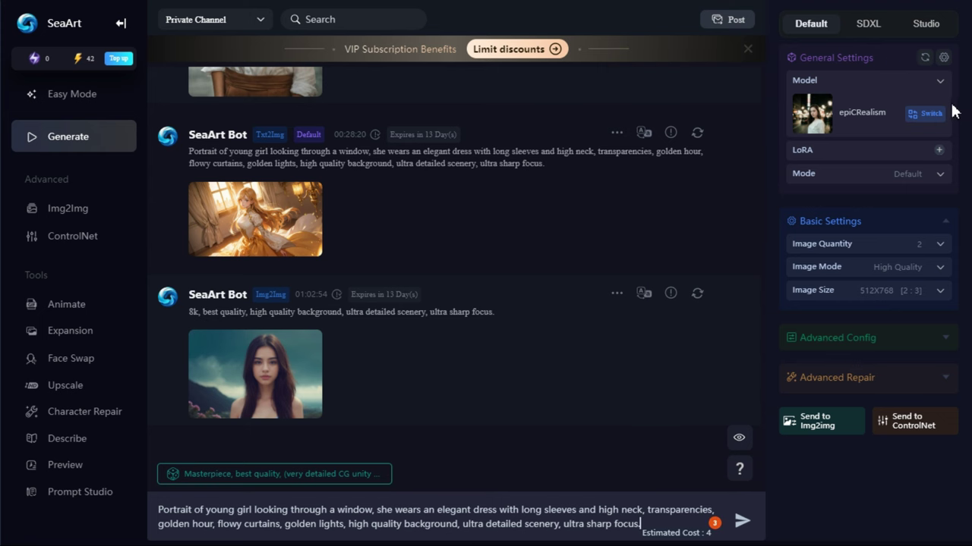
# Step: Browse the model picker's Explore More grid and close it, keeping epiCRealism selected
pyautogui.click(930, 113)
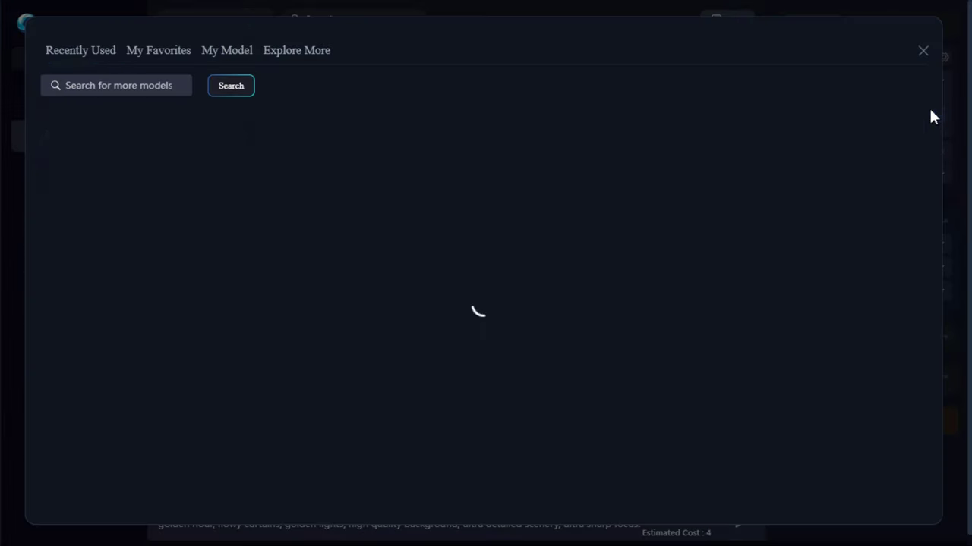
pyautogui.moveTo(167, 197)
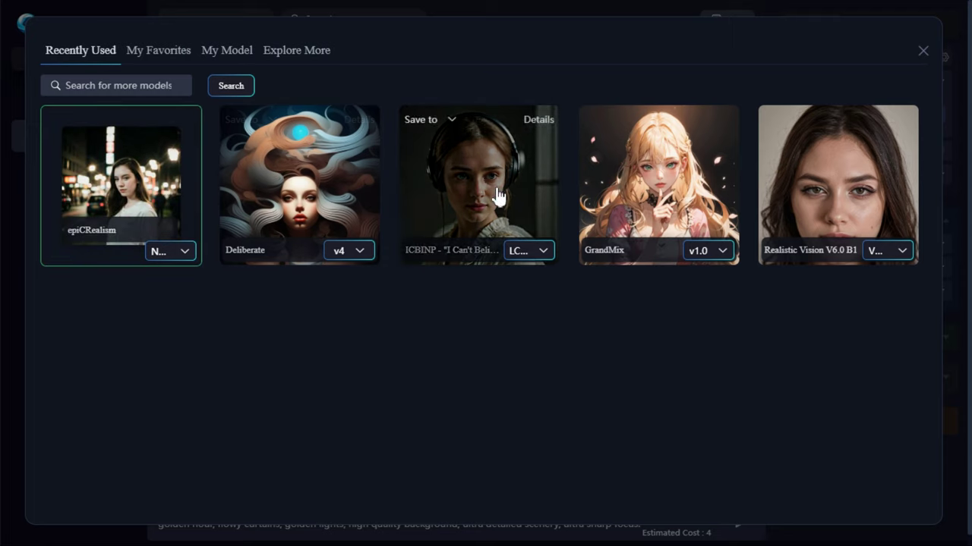
pyautogui.click(302, 58)
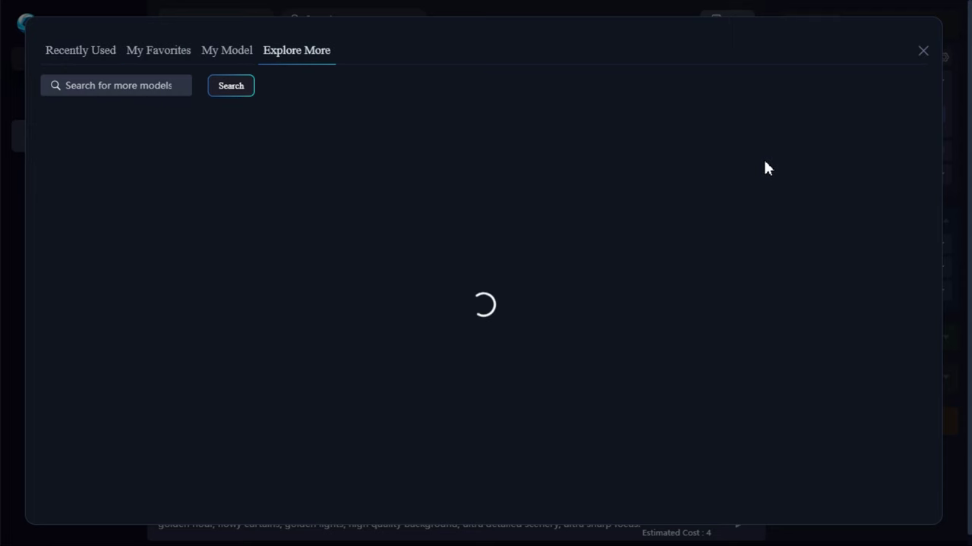
pyautogui.scroll(-8, 773, 225)
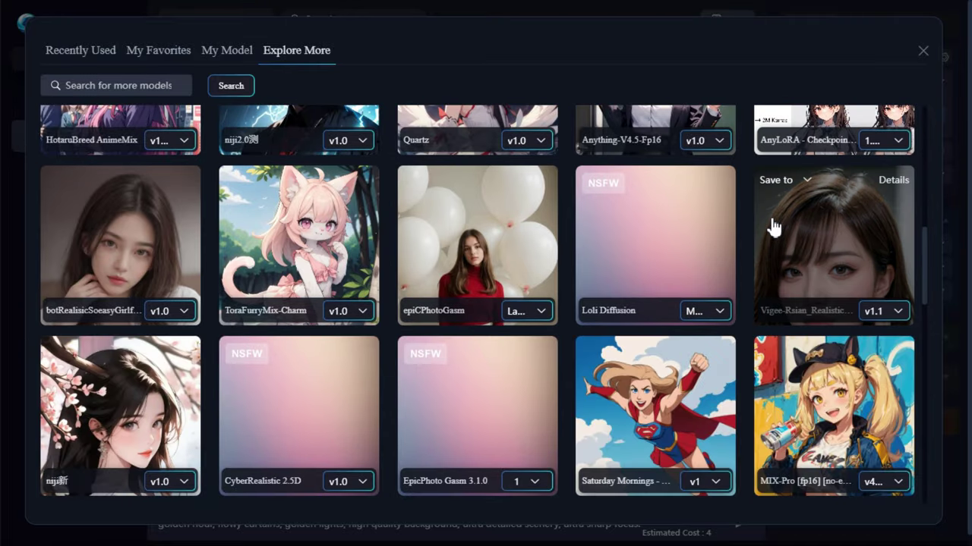
pyautogui.scroll(8, 683, 243)
pyautogui.click(82, 52)
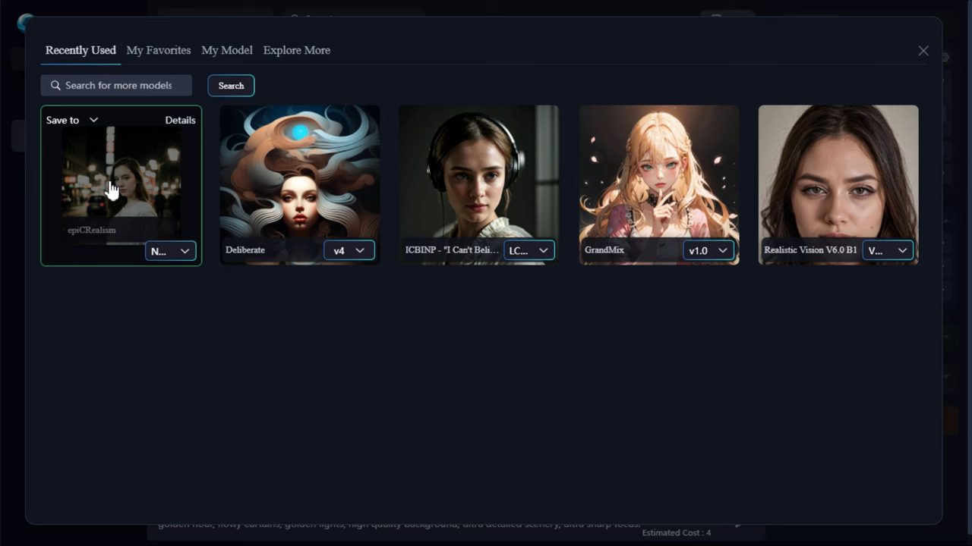
pyautogui.click(923, 51)
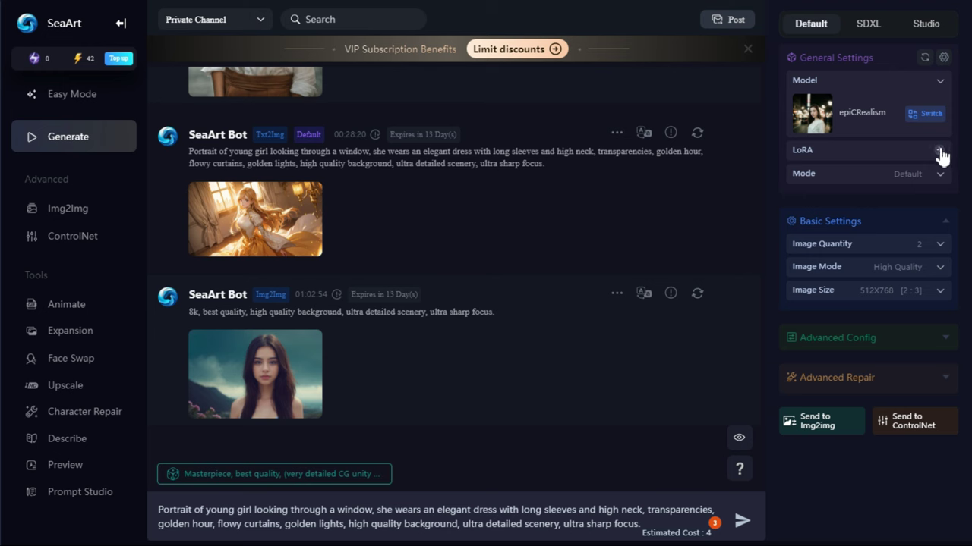
# Step: Add a recently used LoRA at weight 1 and keep the generation Mode at Default
pyautogui.click(939, 151)
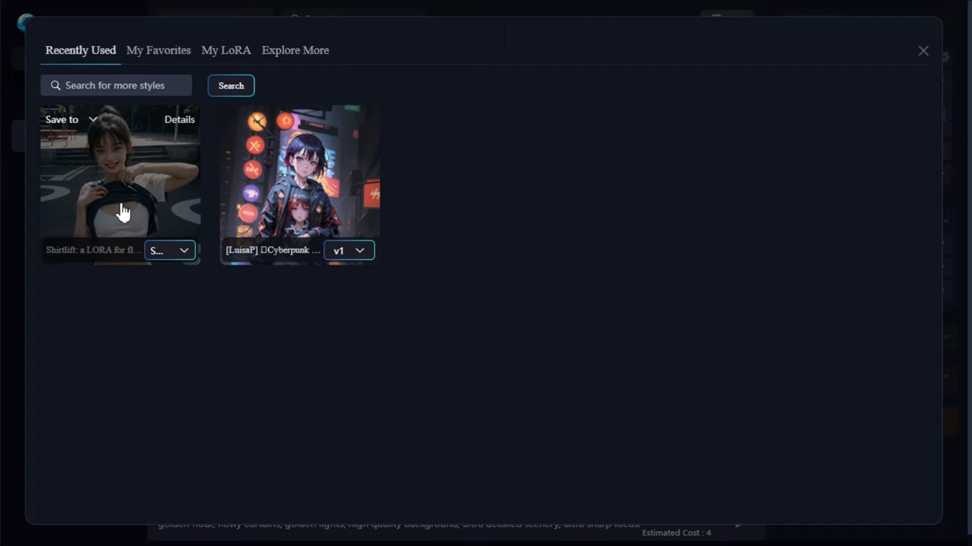
pyautogui.moveTo(319, 168)
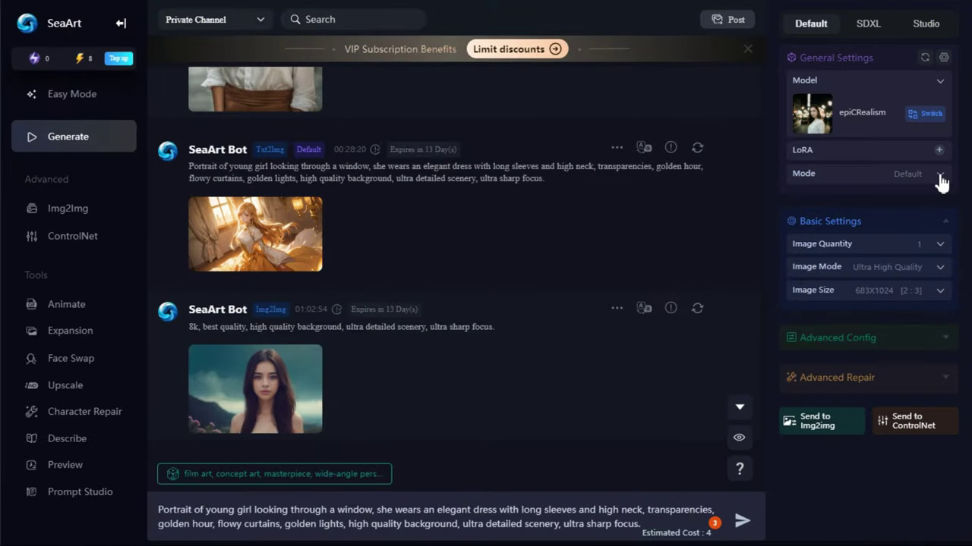
pyautogui.click(940, 176)
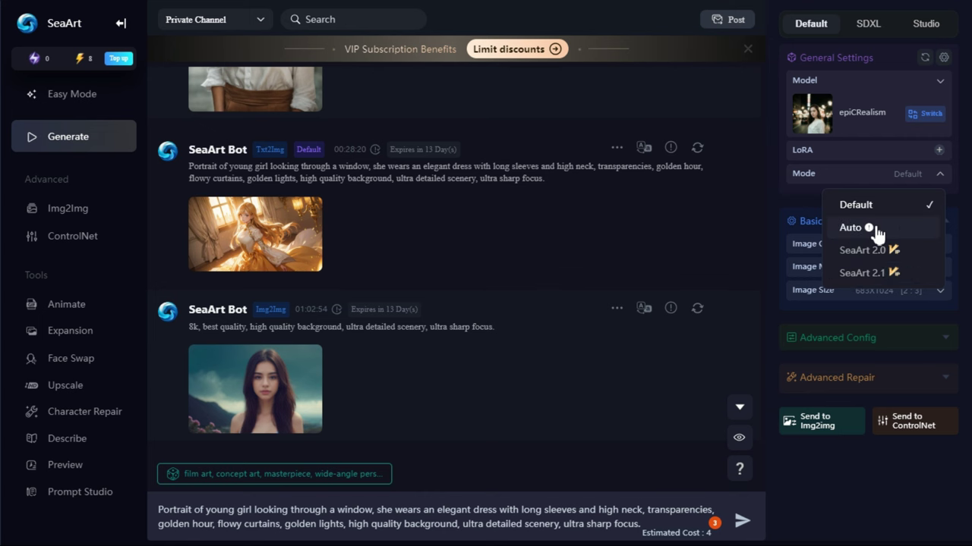
pyautogui.moveTo(875, 234)
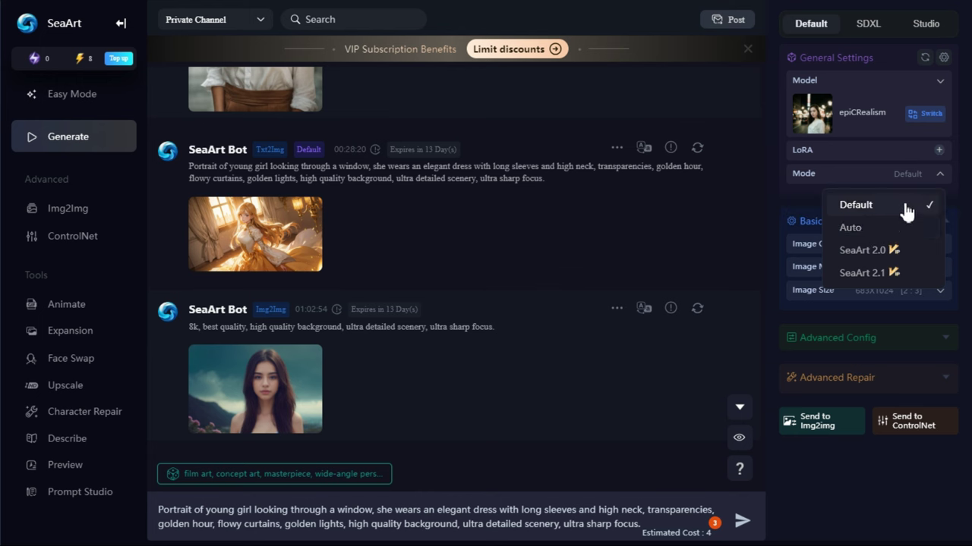
pyautogui.click(905, 205)
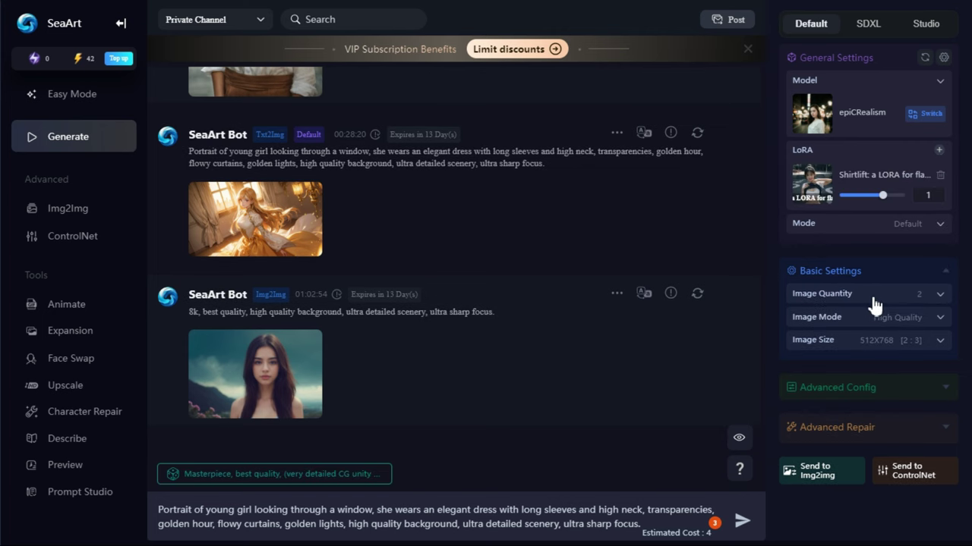
# Step: Set Image Quantity to 1, Ultra High Quality mode, and 768X1024 [3:4] size
pyautogui.click(943, 296)
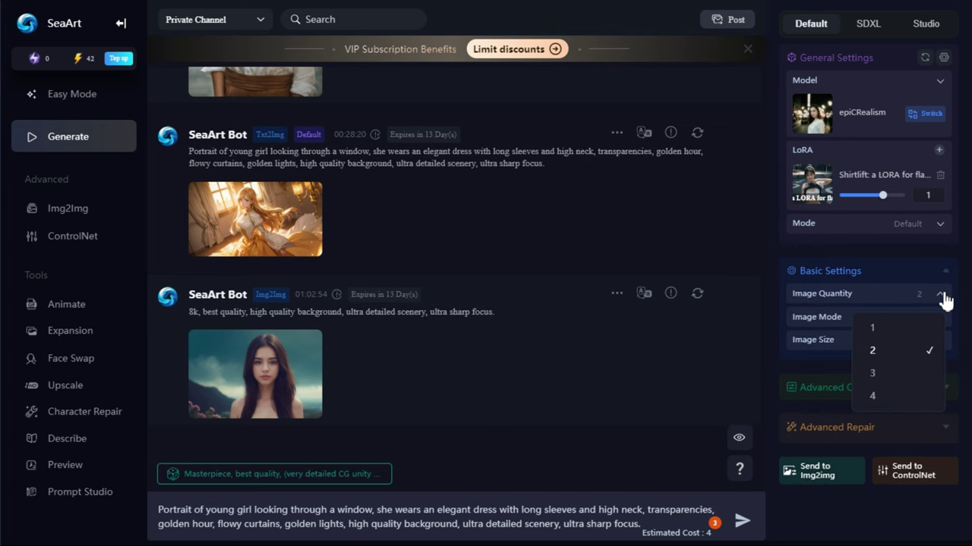
pyautogui.click(876, 329)
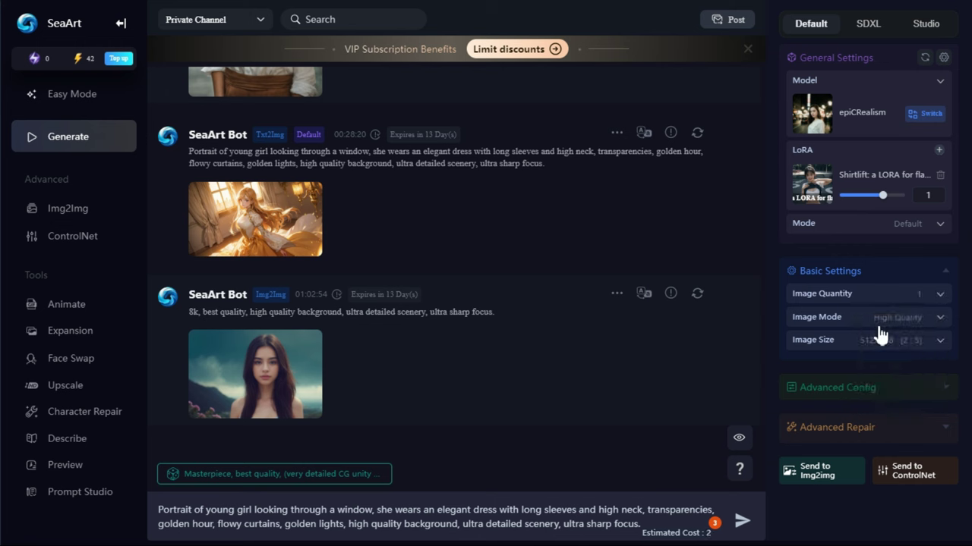
pyautogui.click(943, 322)
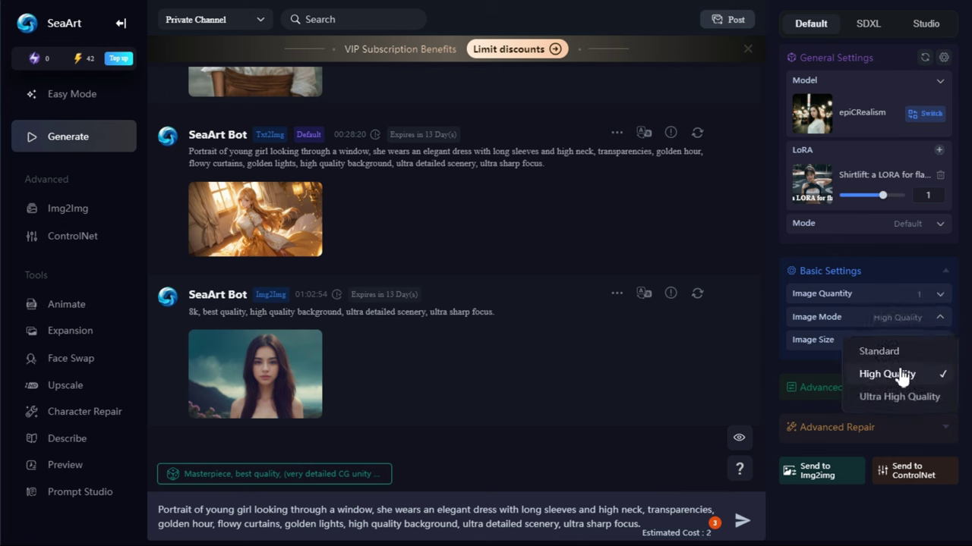
pyautogui.click(904, 402)
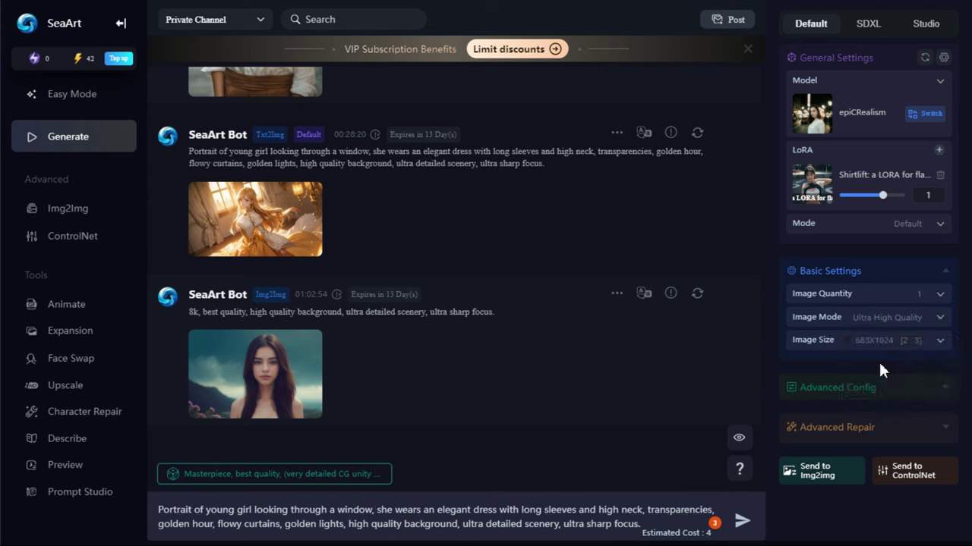
pyautogui.click(938, 342)
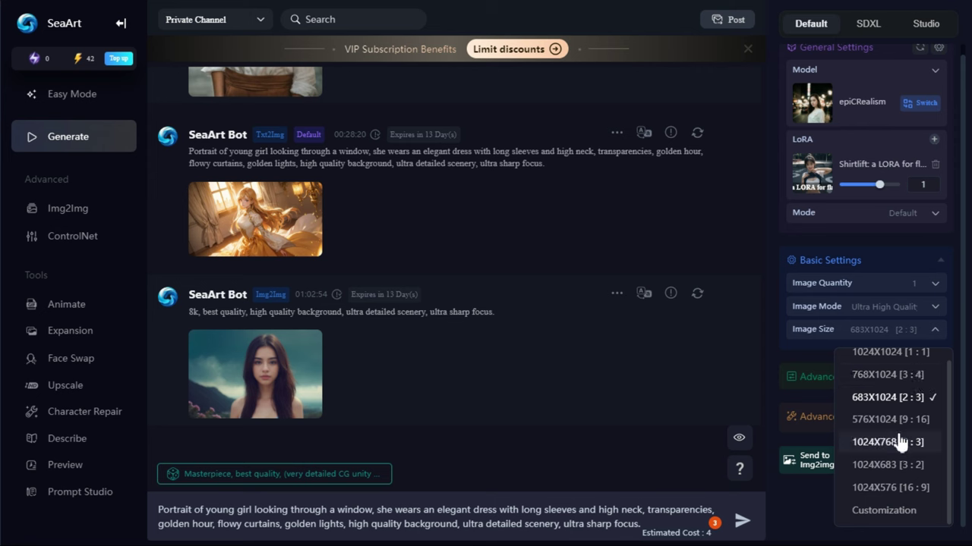
pyautogui.click(888, 374)
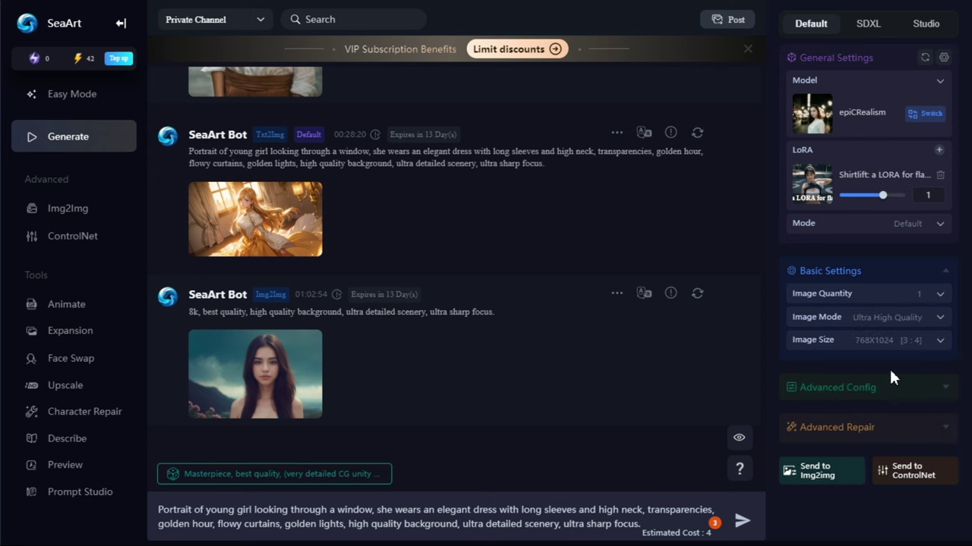
# Step: Generate the window portrait and open the 768 X 1024 result with its generation data
pyautogui.click(742, 522)
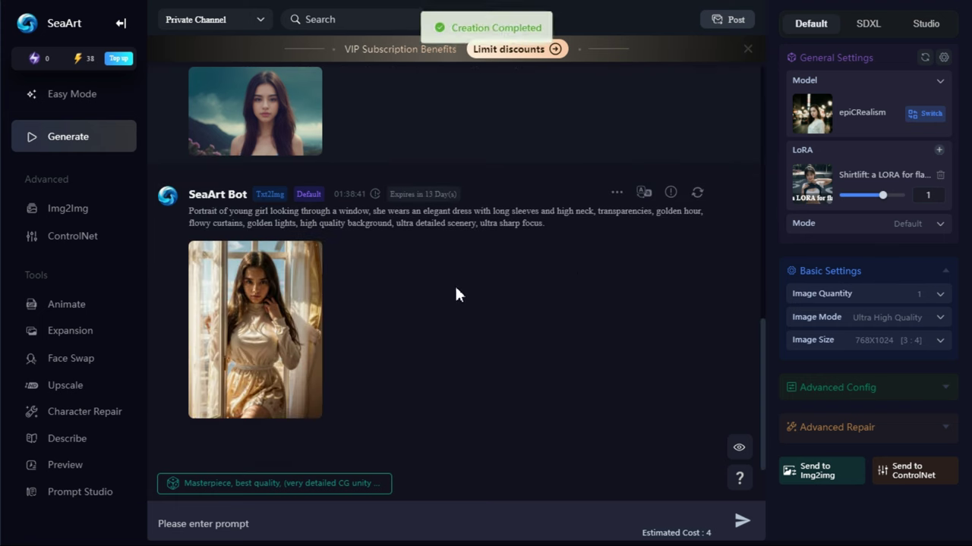
pyautogui.click(214, 266)
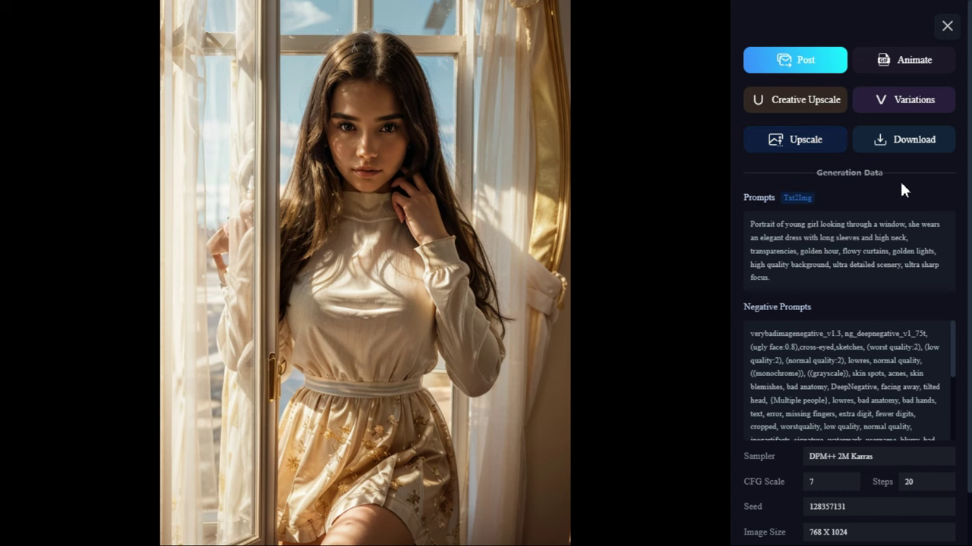
pyautogui.click(948, 26)
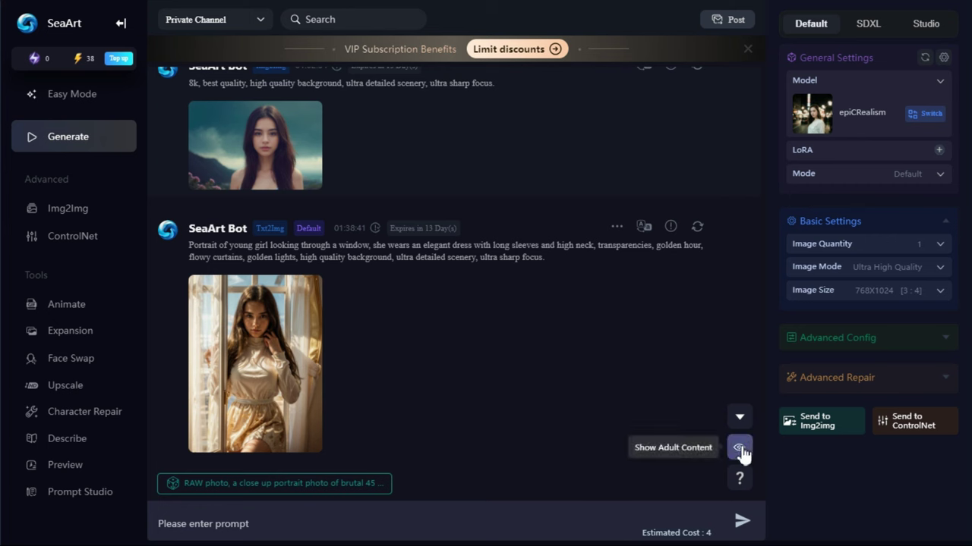
# Step: Paste a ship-sailing-at-night prompt and set the image size to 1024X576 [16:9]
pyautogui.click(740, 449)
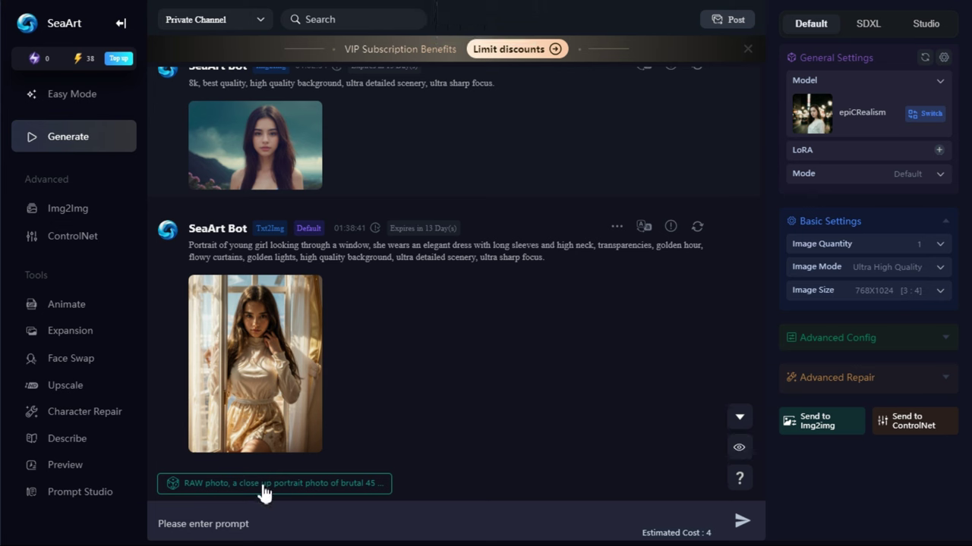
pyautogui.click(174, 486)
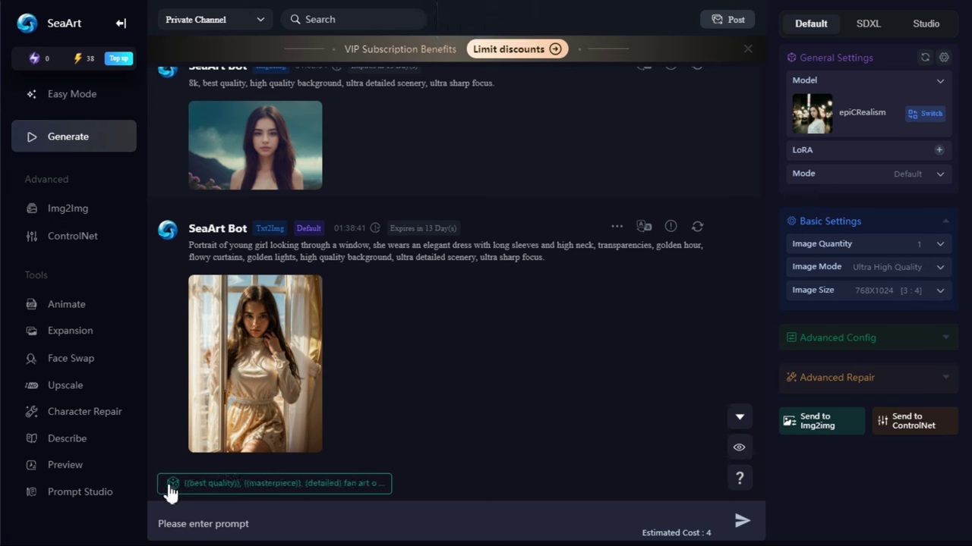
pyautogui.click(272, 525)
pyautogui.write('The picture shows the ship sailing on the horizon, usually to the home country, the night view is magical. high quality background, ultra detailed scenery, ultra sharp focus.')
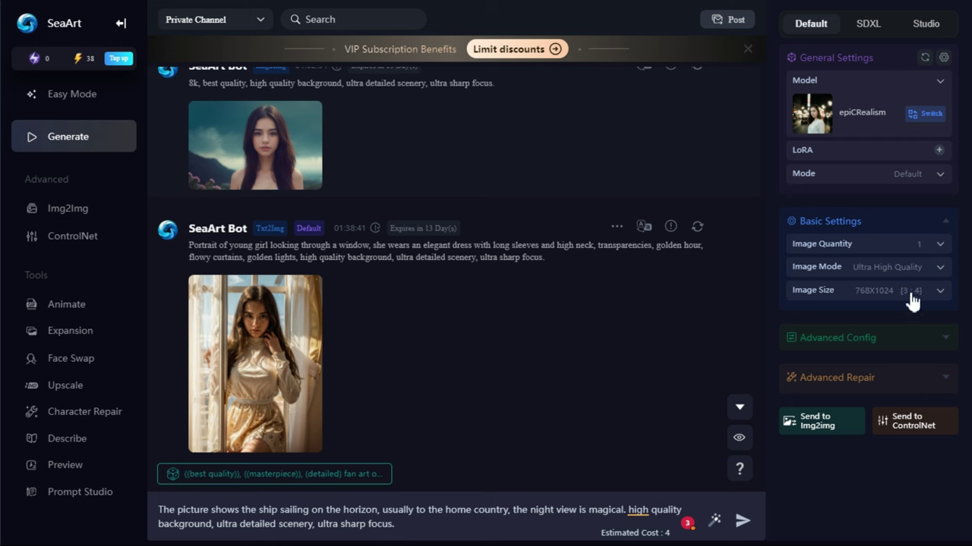
pyautogui.click(942, 295)
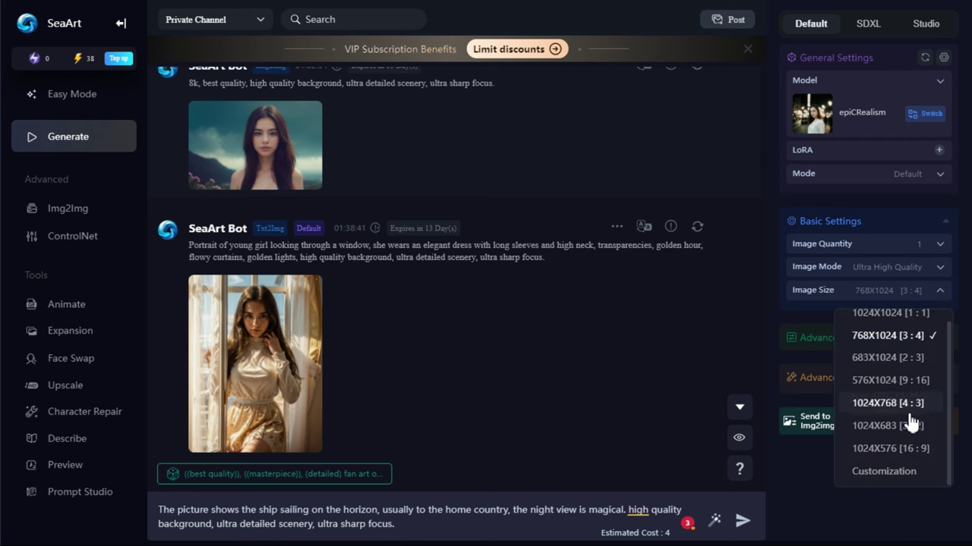
pyautogui.click(909, 450)
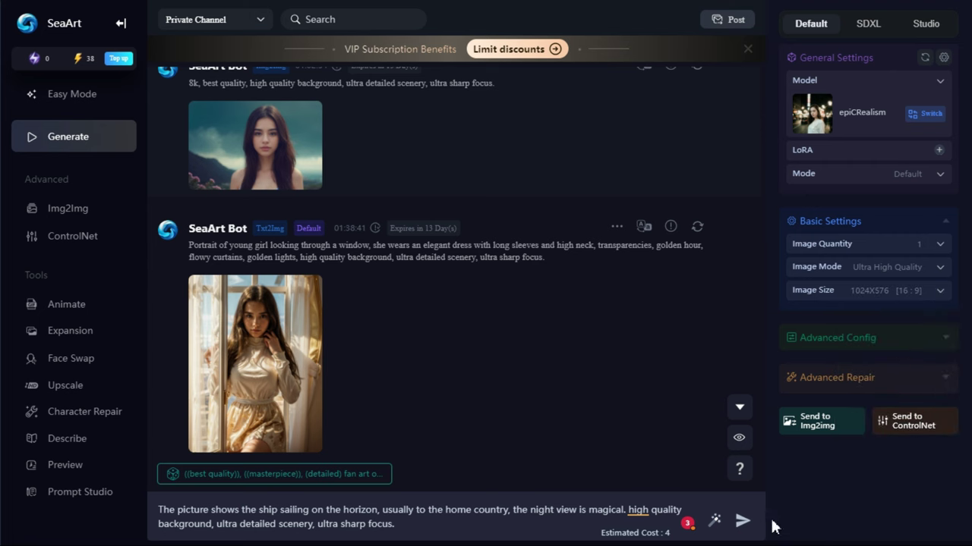
# Step: Generate the night-time ship image, view it full size, and send it to Upscale
pyautogui.click(742, 521)
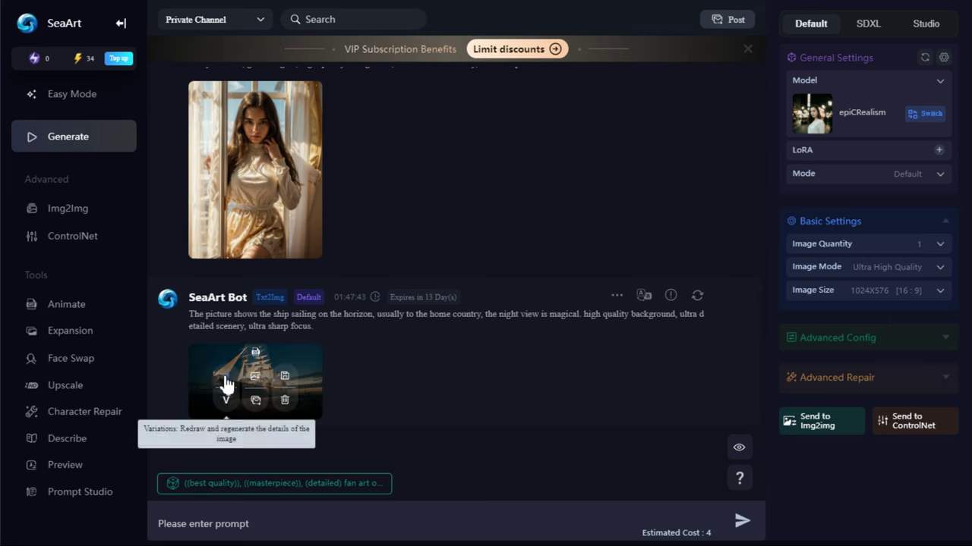
pyautogui.click(205, 352)
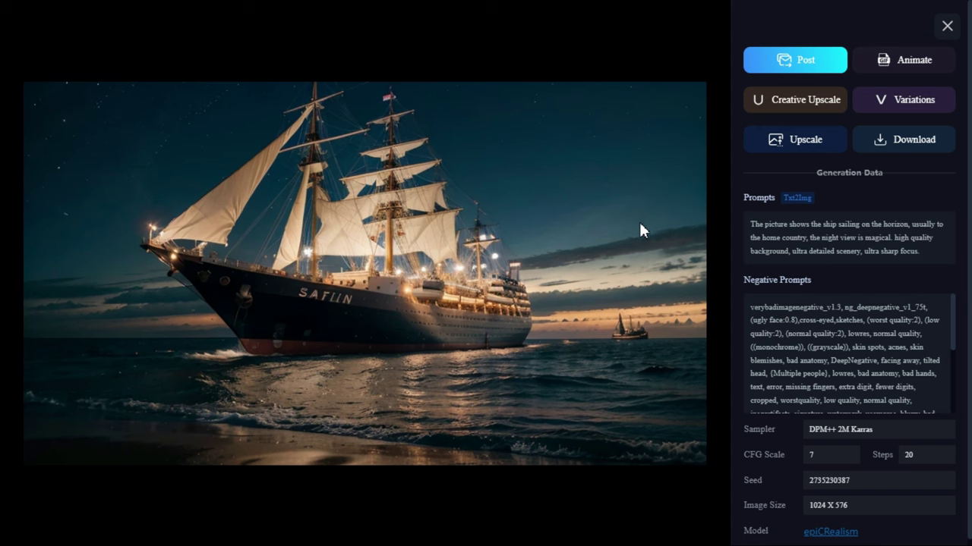
pyautogui.click(807, 140)
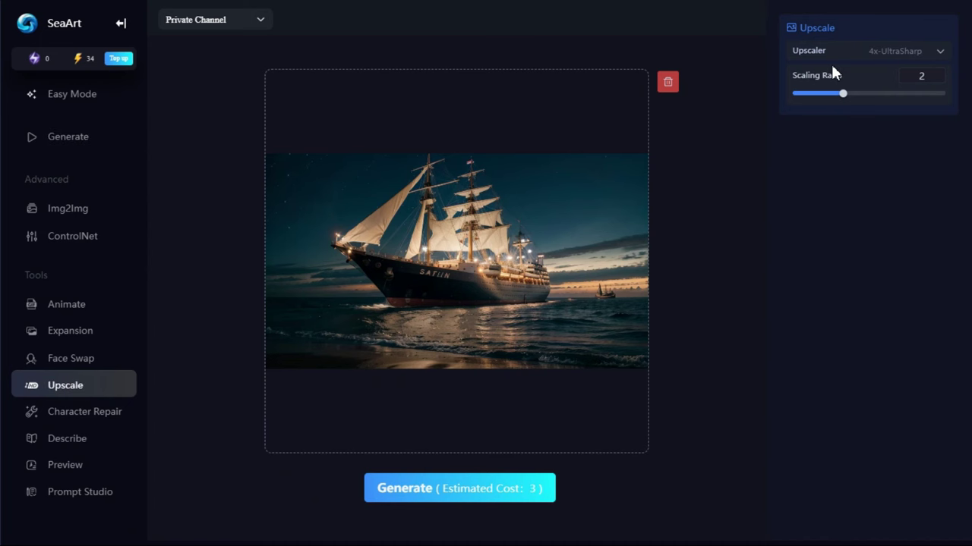
# Step: Upscale the ship image with 4x-UltraSharp at a scaling ratio of 2.15
pyautogui.click(939, 53)
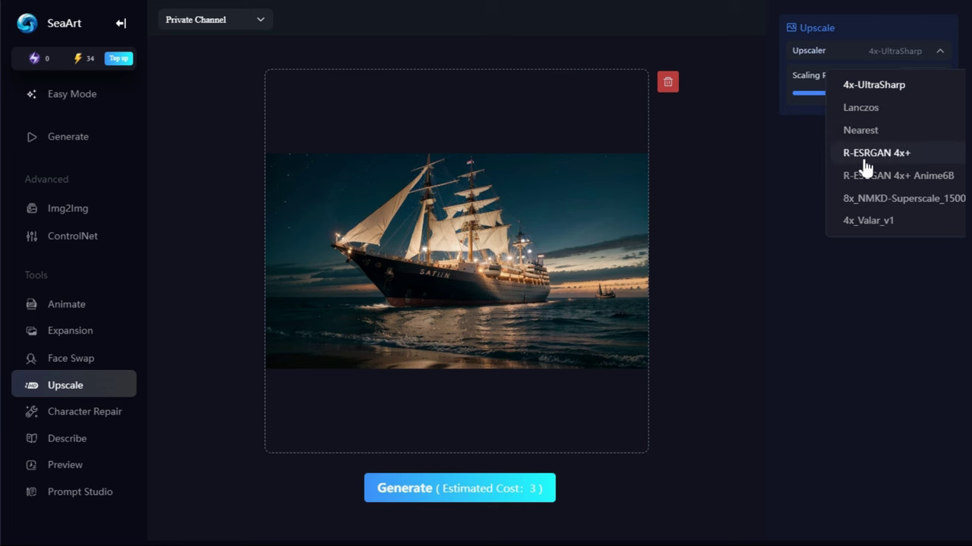
pyautogui.click(775, 164)
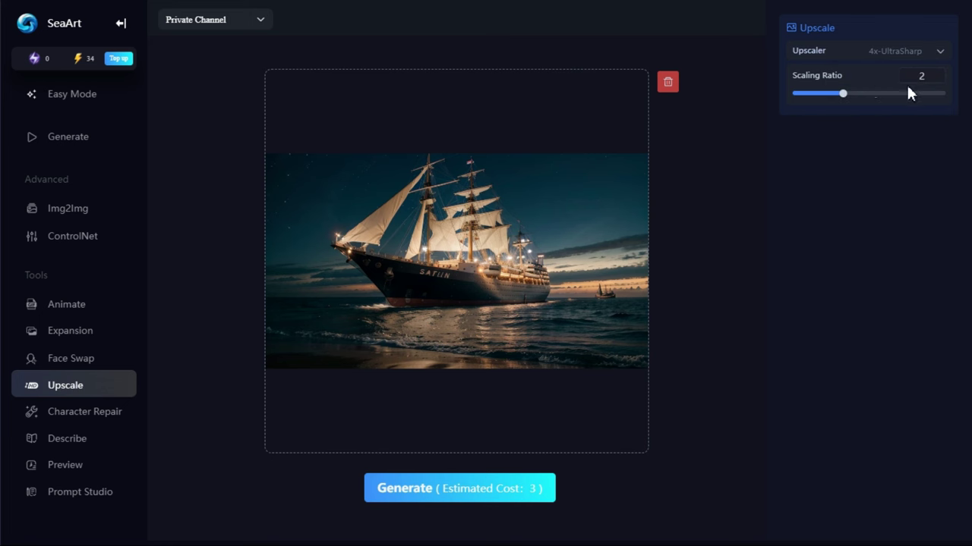
pyautogui.moveTo(842, 94); pyautogui.dragTo(854, 94)
pyautogui.click(471, 495)
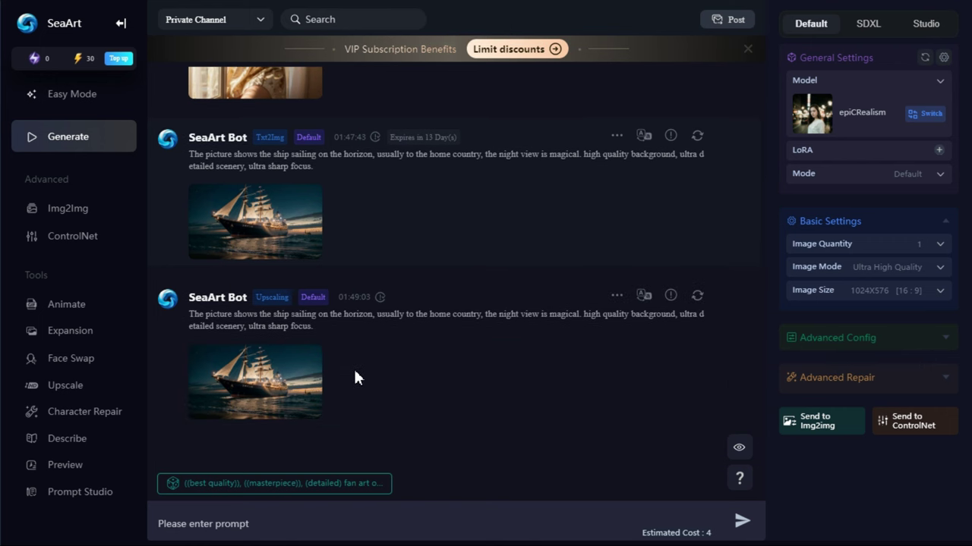
# Step: Open the upscaled ship image full size to confirm its 2200 X 1232 size
pyautogui.moveTo(265, 369)
pyautogui.click(198, 368)
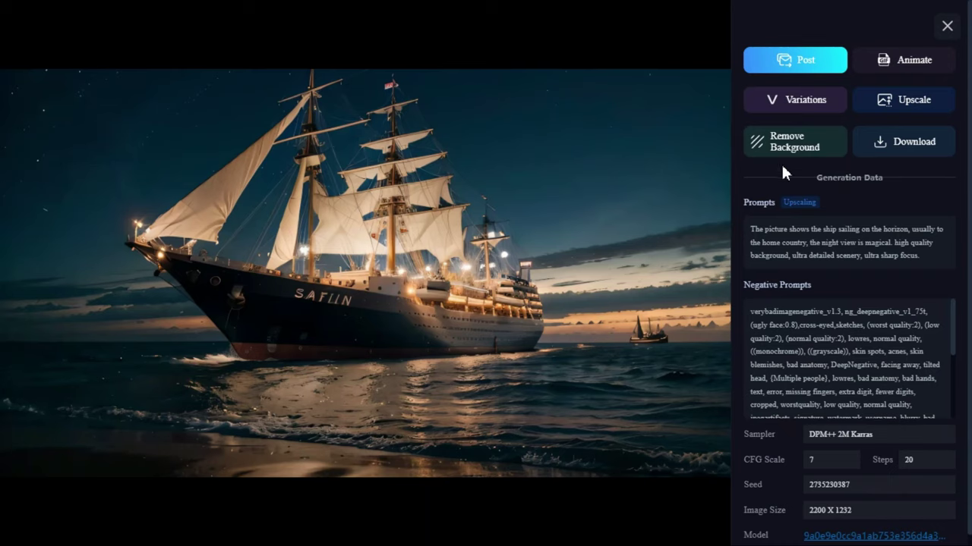